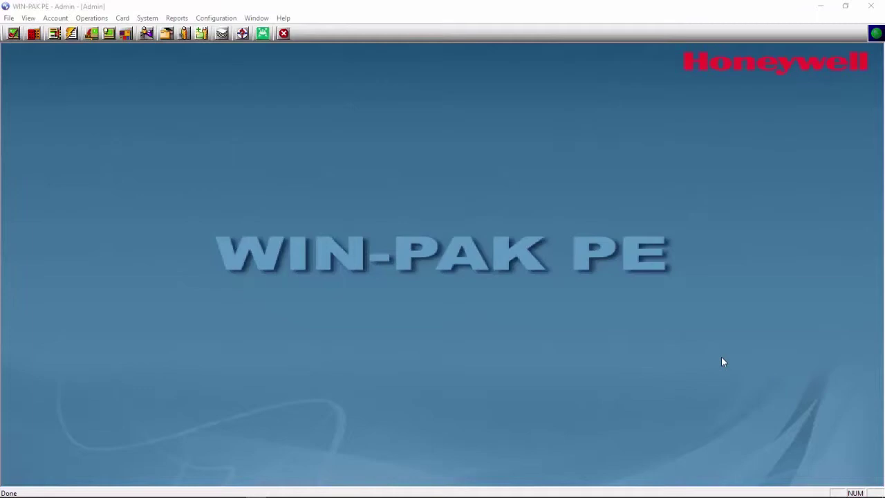
Open the Card History report's settings from the list of available reports
{"action": "left_click", "coordinate": [175, 18]}
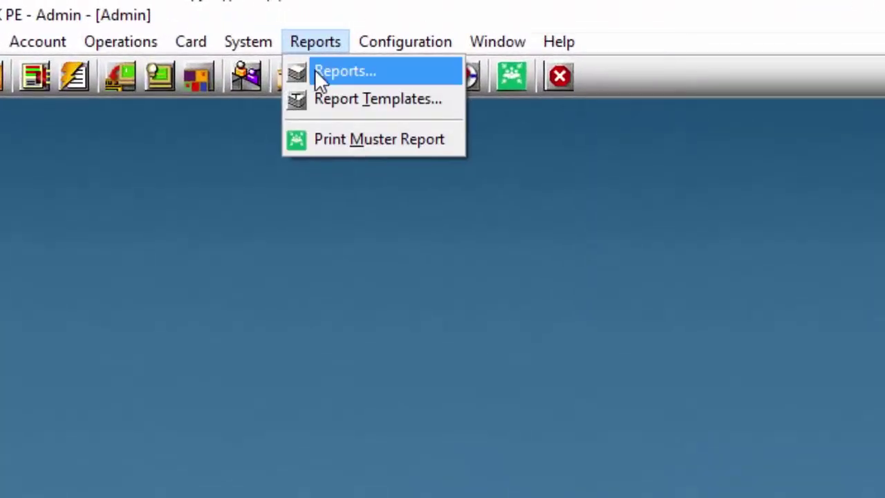
{"action": "left_click", "coordinate": [316, 72]}
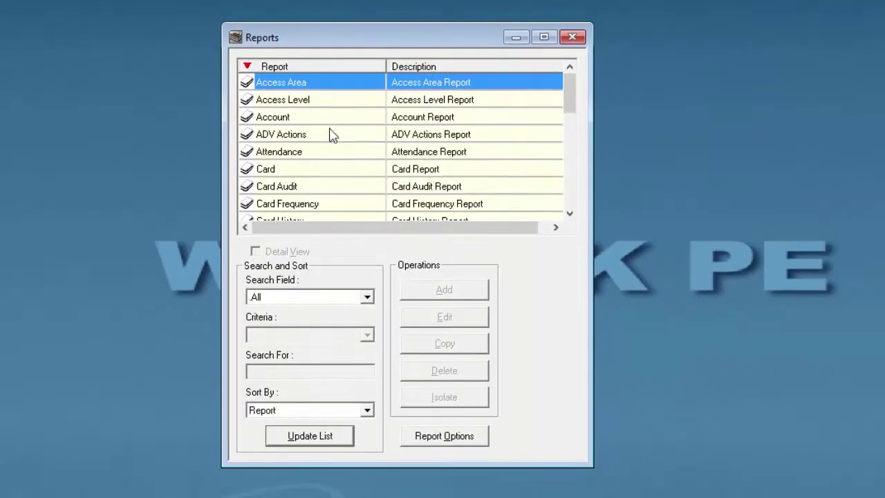
{"action": "scroll", "coordinate": [369, 146], "scroll_direction": "down", "scroll_amount": 2}
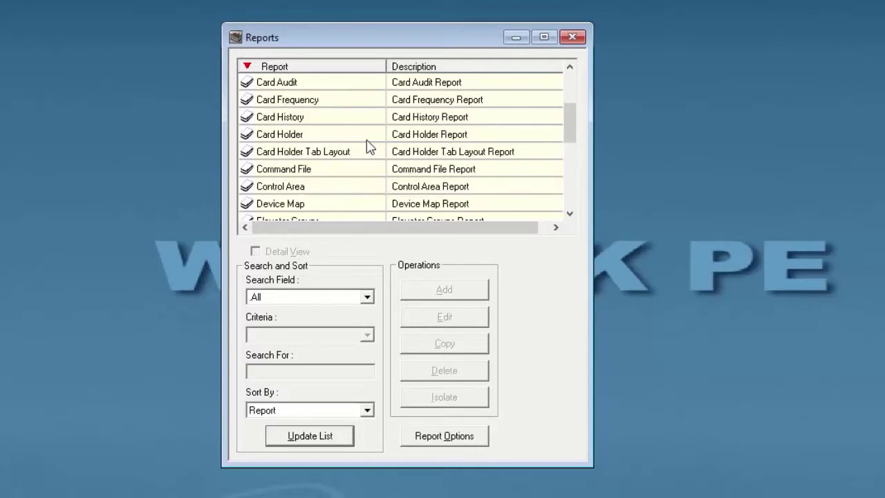
{"action": "left_click", "coordinate": [308, 117]}
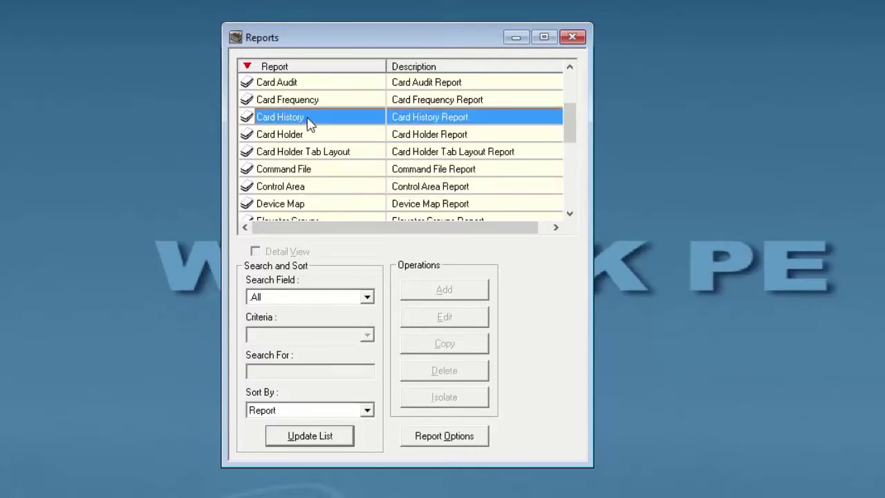
{"action": "double_click", "coordinate": [357, 120]}
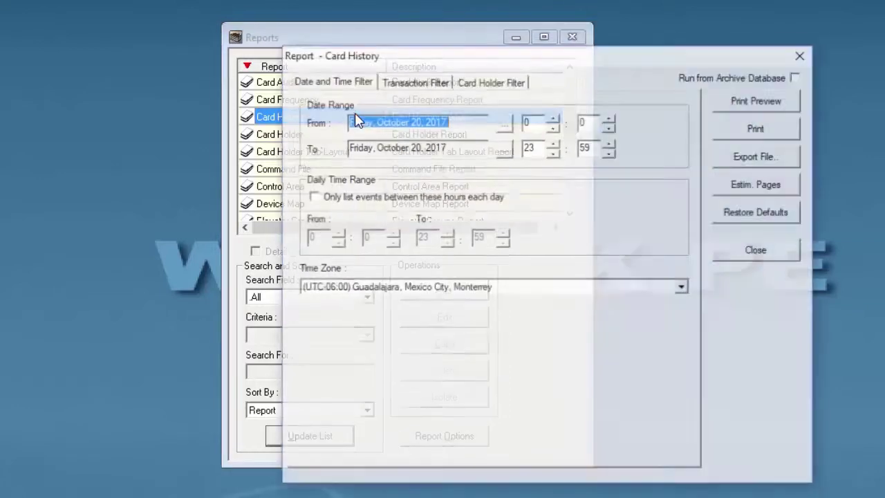
{"action": "left_click_drag", "start_coordinate": [576, 11], "coordinate": [512, 4]}
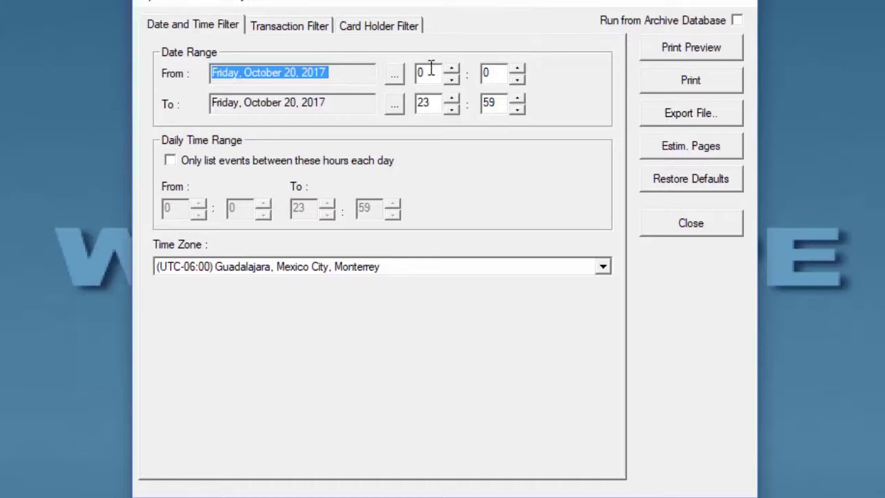
Try to set the year of the report's start date to 2016
{"action": "left_click", "coordinate": [389, 75]}
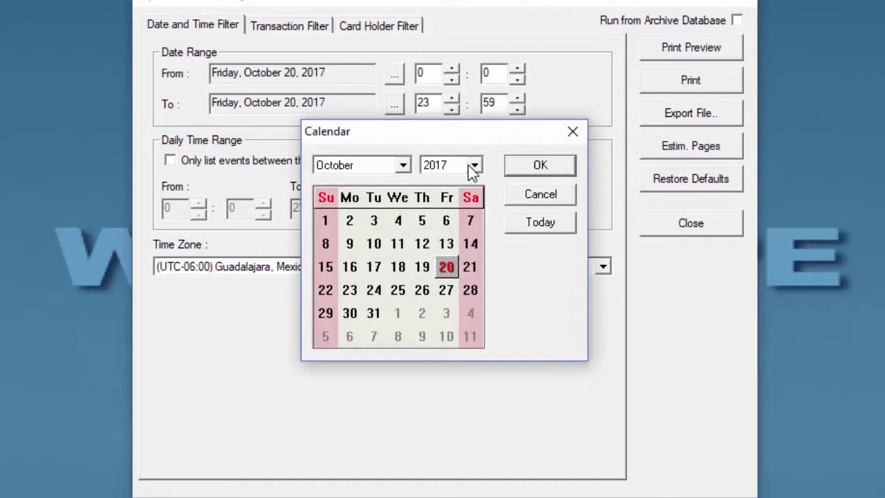
{"action": "left_click", "coordinate": [474, 165]}
{"action": "scroll", "coordinate": [456, 204], "scroll_direction": "up", "scroll_amount": 3}
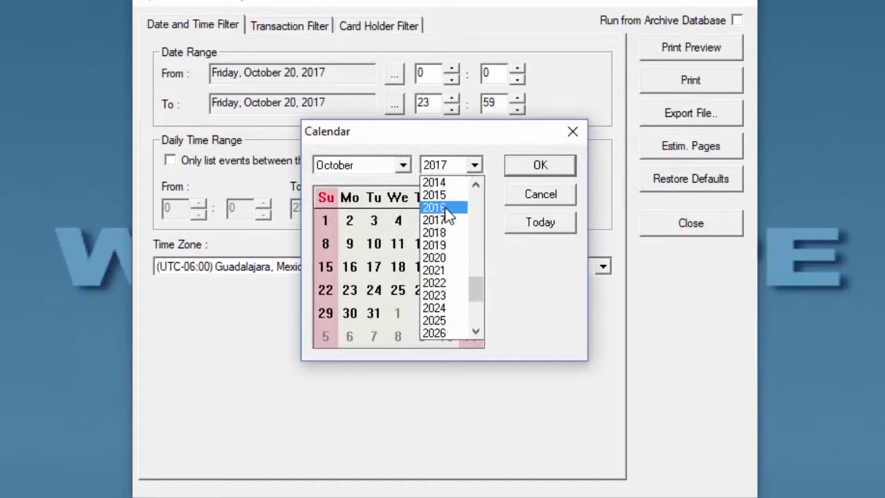
{"action": "left_click", "coordinate": [446, 208]}
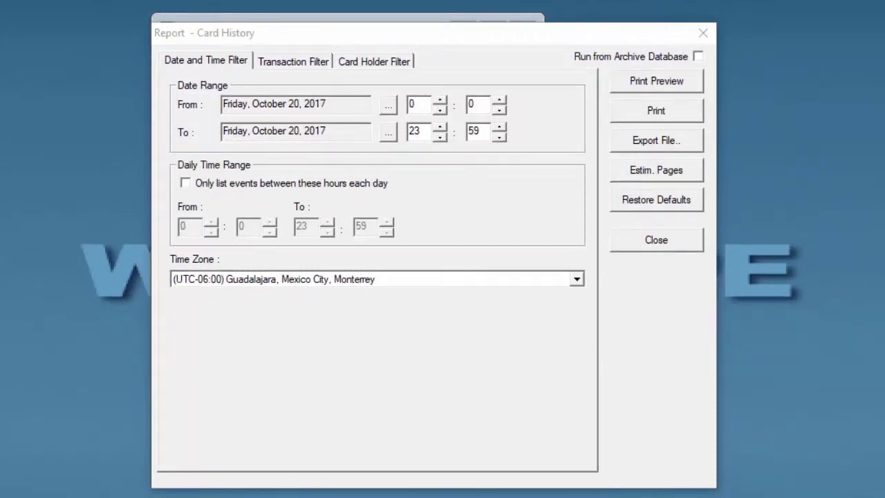
Examine the accounts available in the report's transaction filter
{"action": "left_click", "coordinate": [285, 68]}
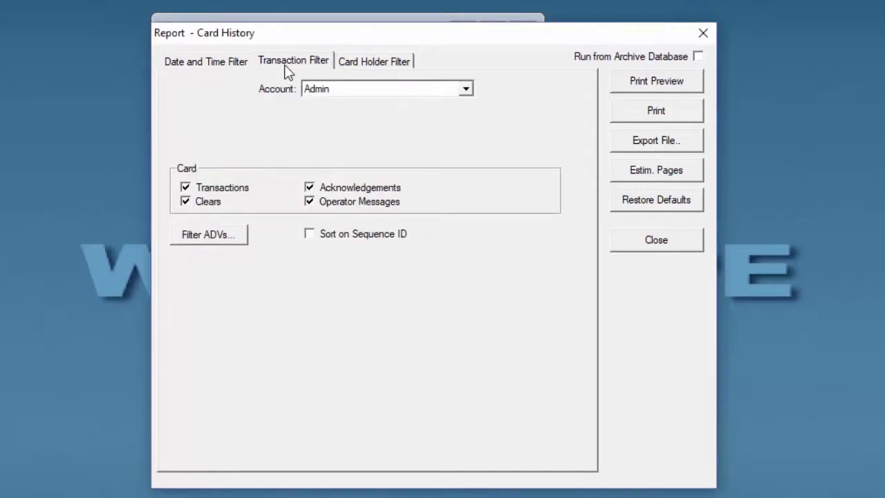
{"action": "left_click", "coordinate": [387, 88]}
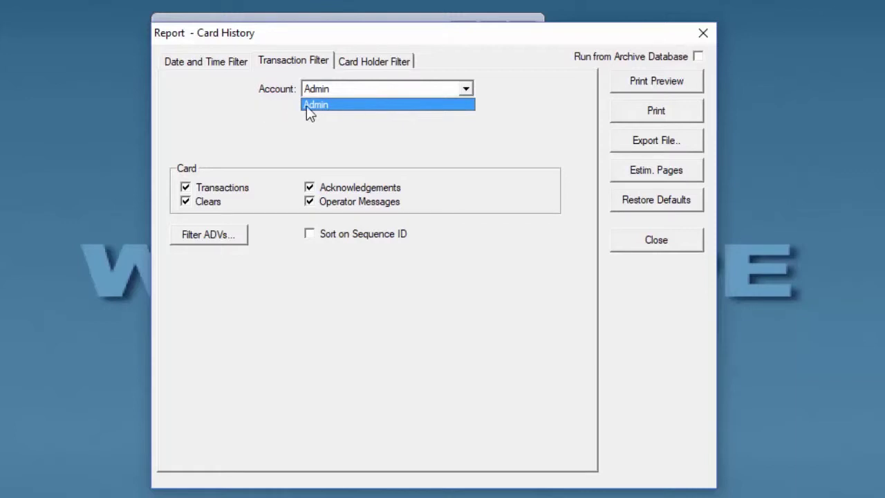
{"action": "left_click", "coordinate": [250, 144]}
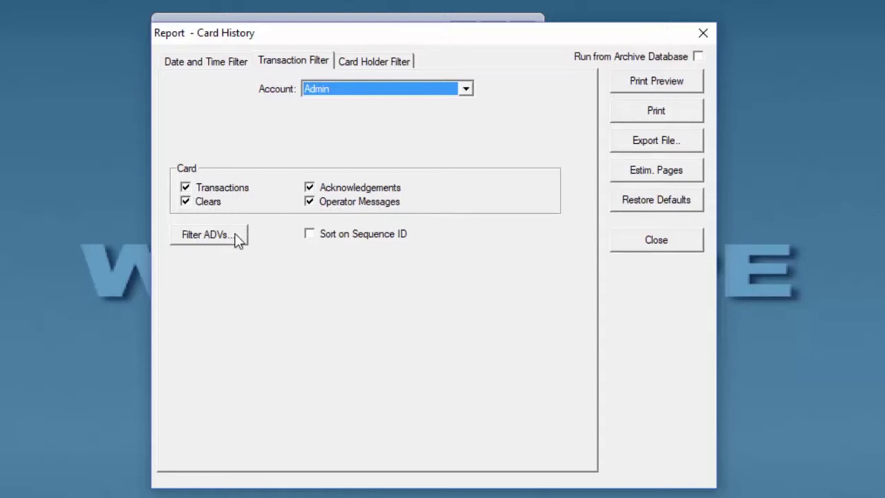
Filter the report's devices to NetAXS-123 - Door 2 Egress In 9 within the NetAXS 123 group
{"action": "left_click", "coordinate": [207, 234]}
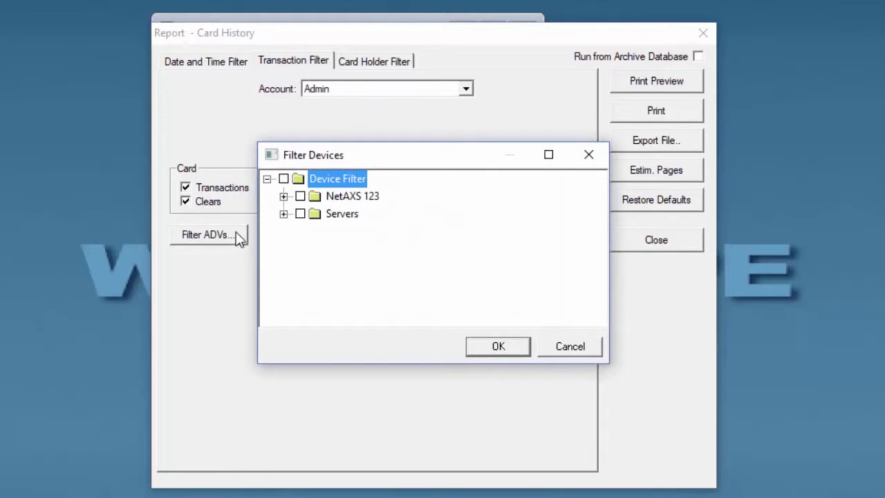
{"action": "left_click", "coordinate": [283, 196]}
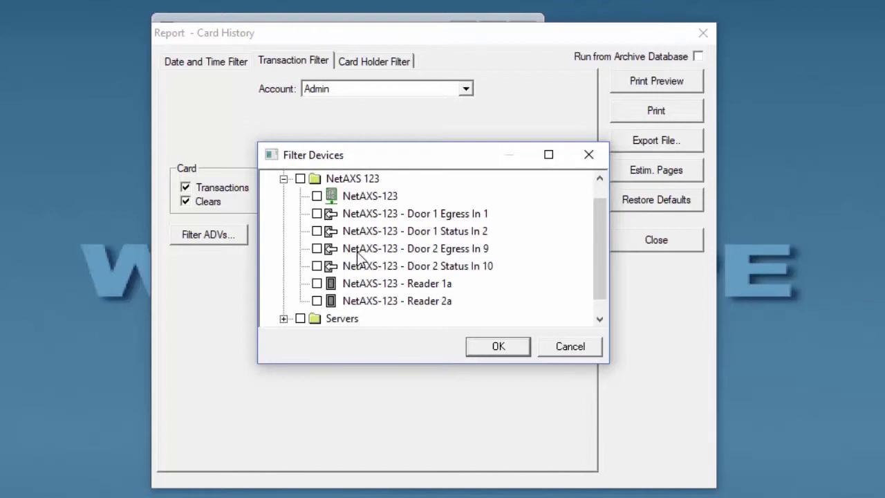
{"action": "left_click", "coordinate": [317, 251]}
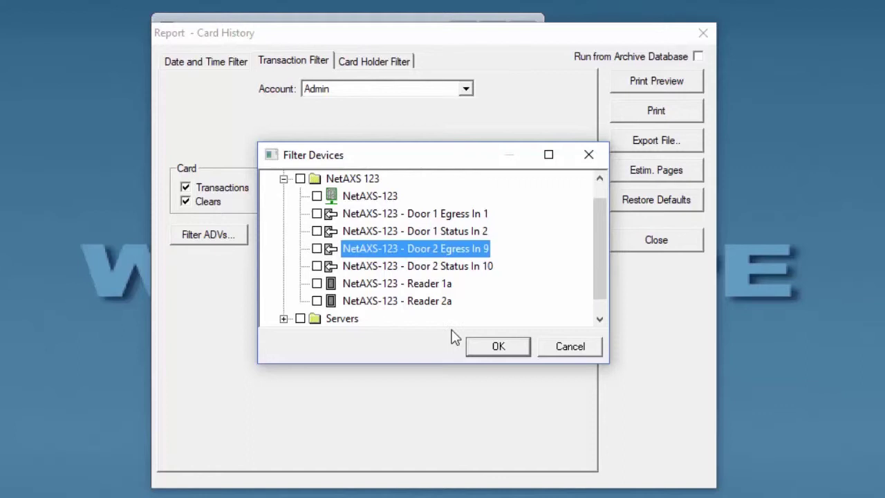
{"action": "left_click", "coordinate": [317, 249]}
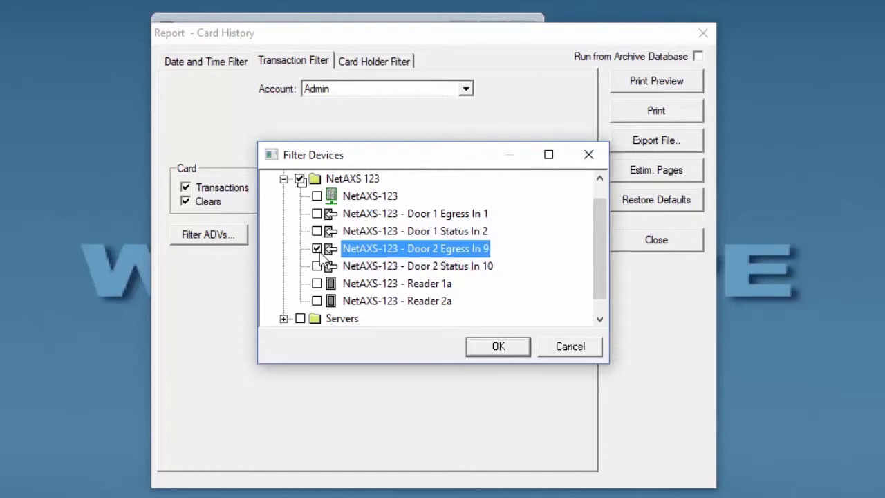
{"action": "left_click", "coordinate": [476, 346]}
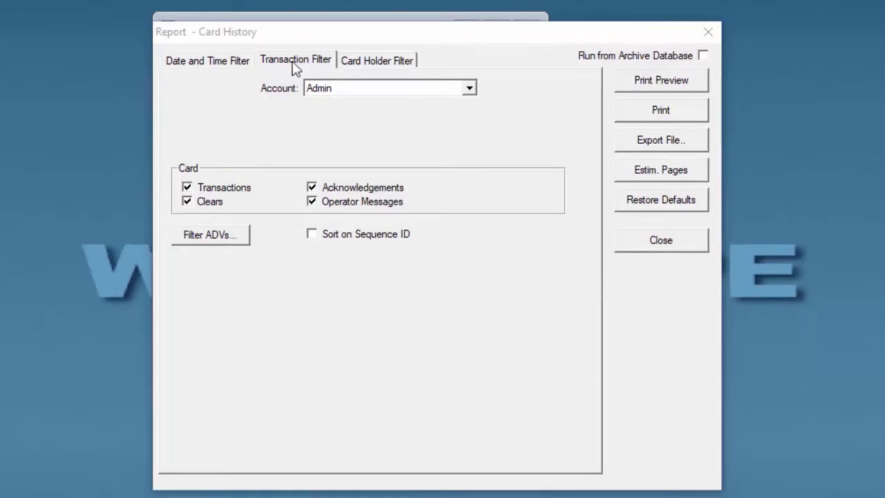
Review the card codes in the card holder filter and generate a print preview of the Card History report
{"action": "left_click", "coordinate": [365, 65]}
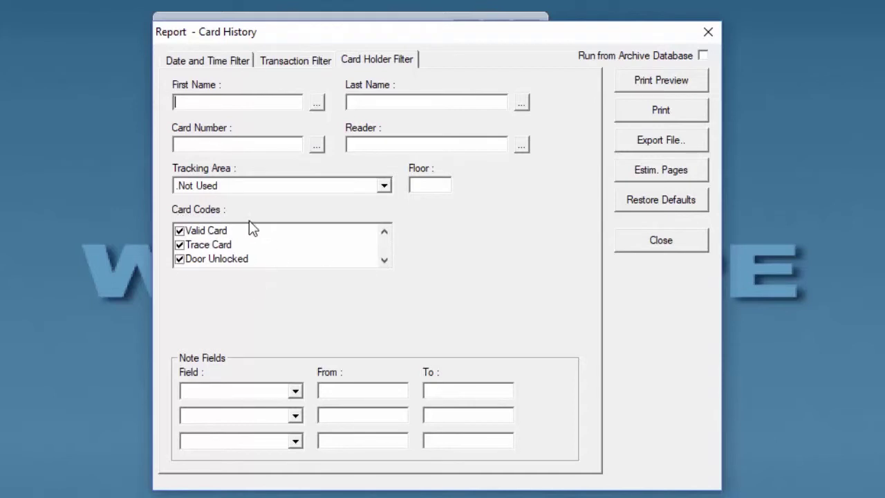
{"action": "scroll", "coordinate": [251, 228], "scroll_direction": "down", "scroll_amount": 3}
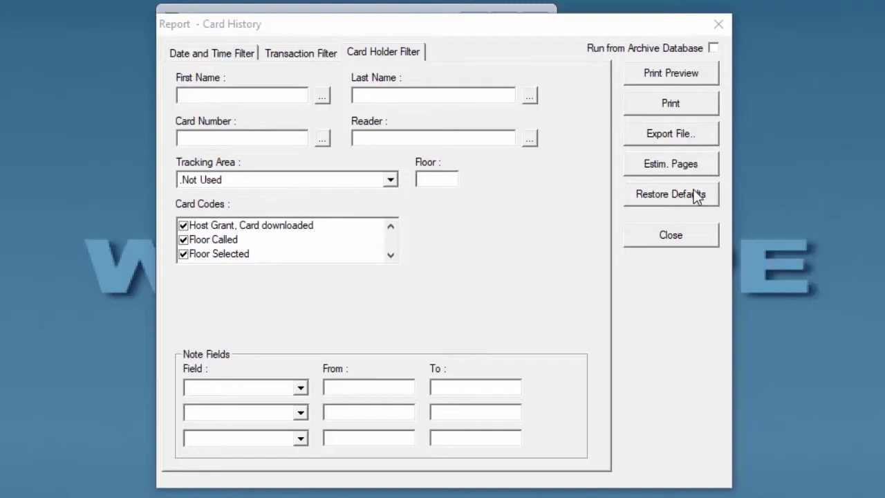
{"action": "left_click", "coordinate": [651, 72]}
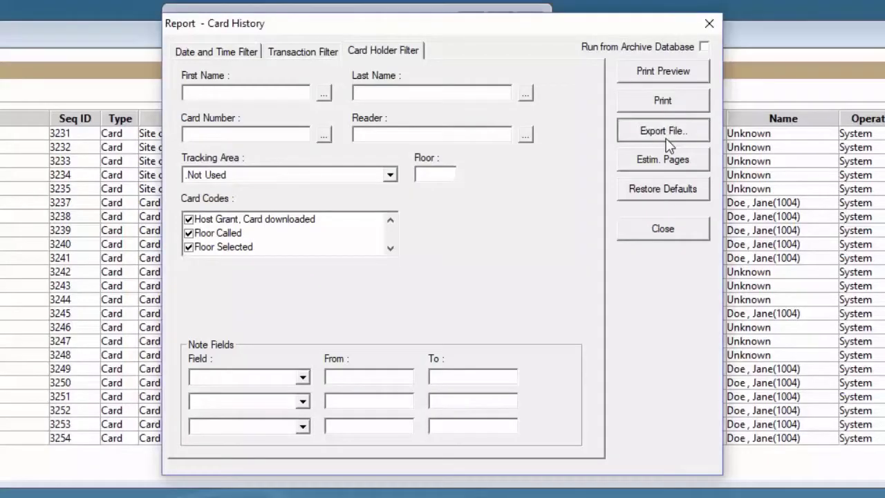
Start exporting the Card History report to a file and confirm the Desktop folder as the save directory
{"action": "left_click", "coordinate": [665, 132]}
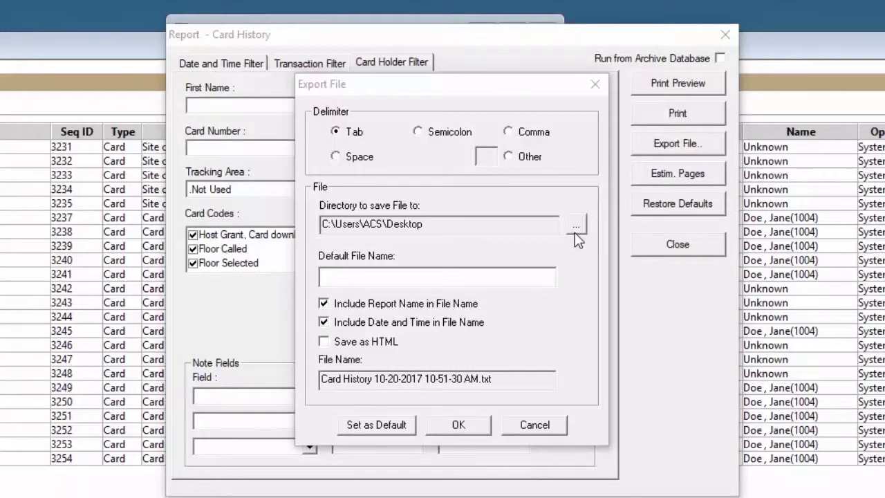
{"action": "left_click", "coordinate": [575, 232]}
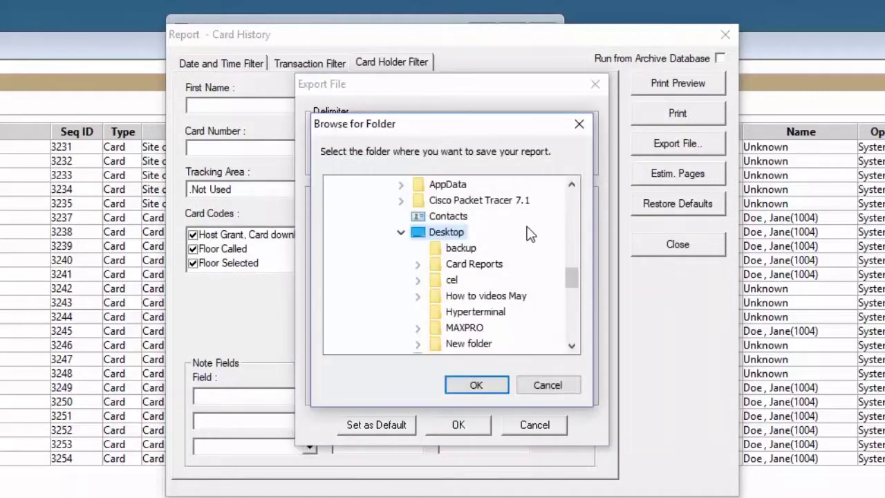
{"action": "scroll", "coordinate": [531, 234], "scroll_direction": "up", "scroll_amount": 2}
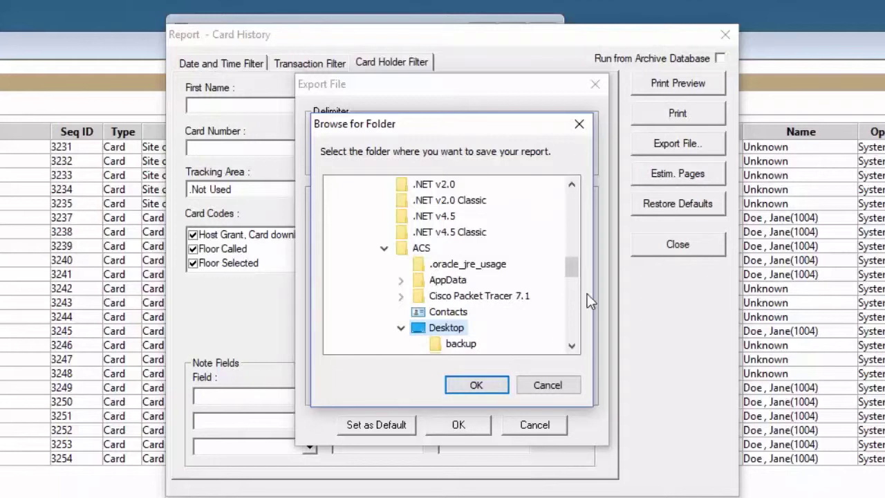
{"action": "left_click", "coordinate": [469, 386]}
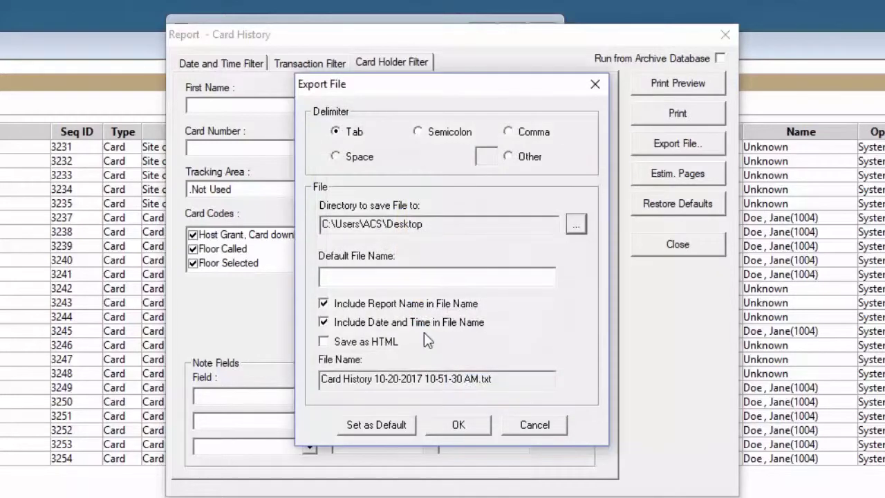
Enter .csv as the default file name and export the Card History report
{"action": "left_click", "coordinate": [391, 279]}
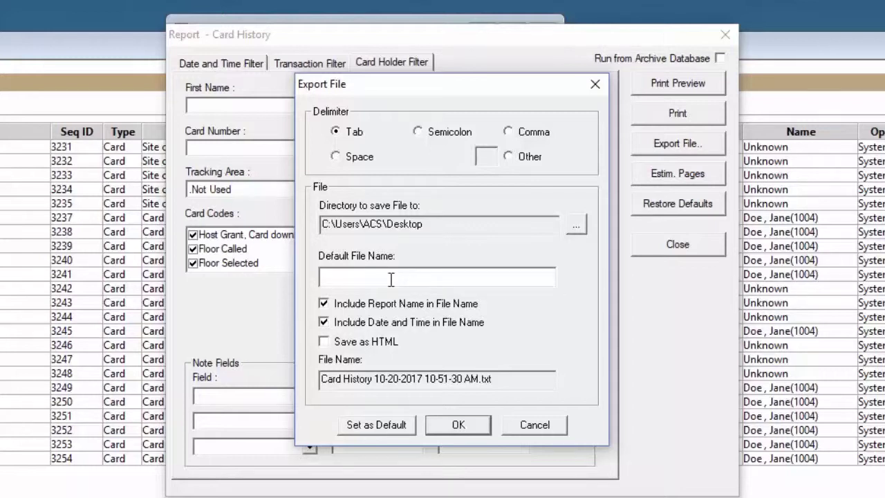
{"action": "left_click", "coordinate": [391, 278]}
{"action": "type", "text": ".txt"}
{"action": "key", "text": "BackSpace"}
{"action": "key", "text": "BackSpace"}
{"action": "key", "text": "BackSpace"}
{"action": "key", "text": "BackSpace"}
{"action": "type", "text": ".csv"}
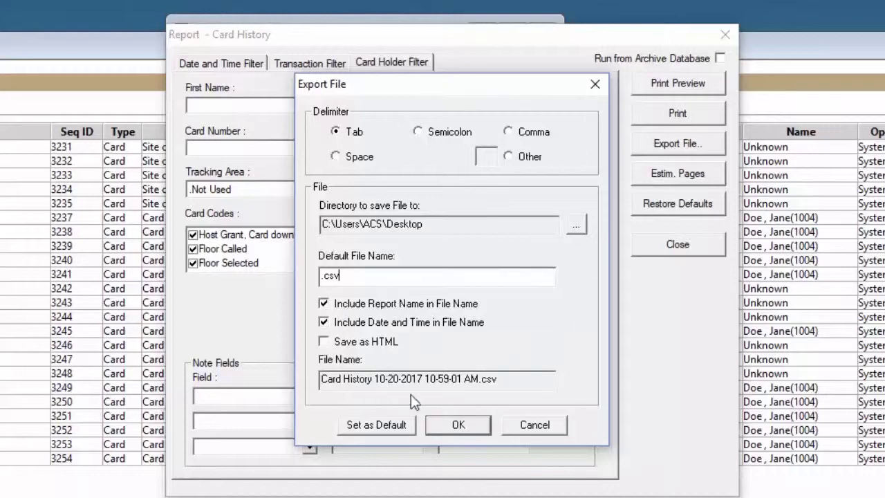
{"action": "left_click", "coordinate": [456, 430]}
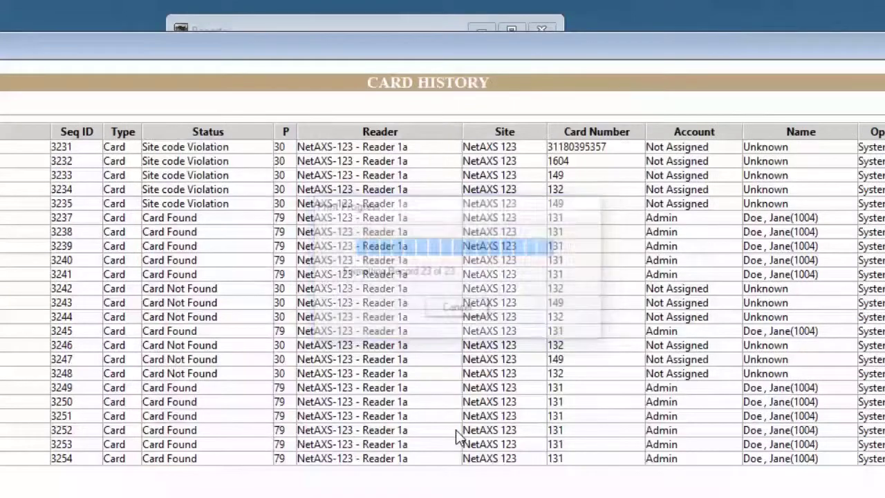